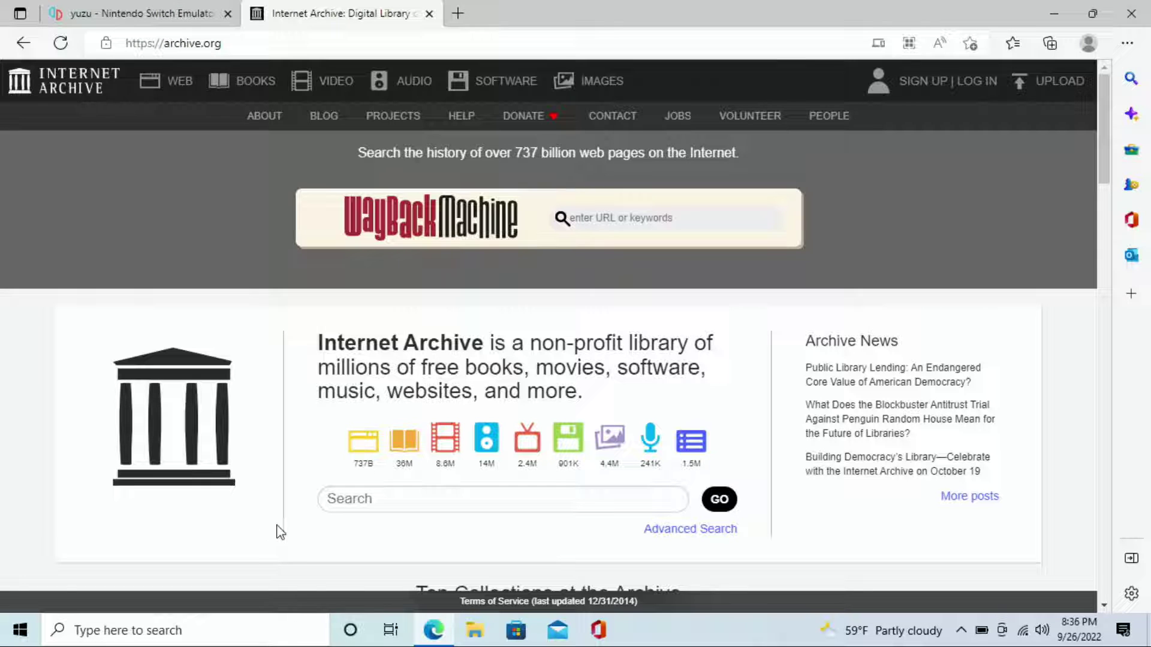
Start a library search from the main Search box on the archive.org home page
left_click(383, 500)
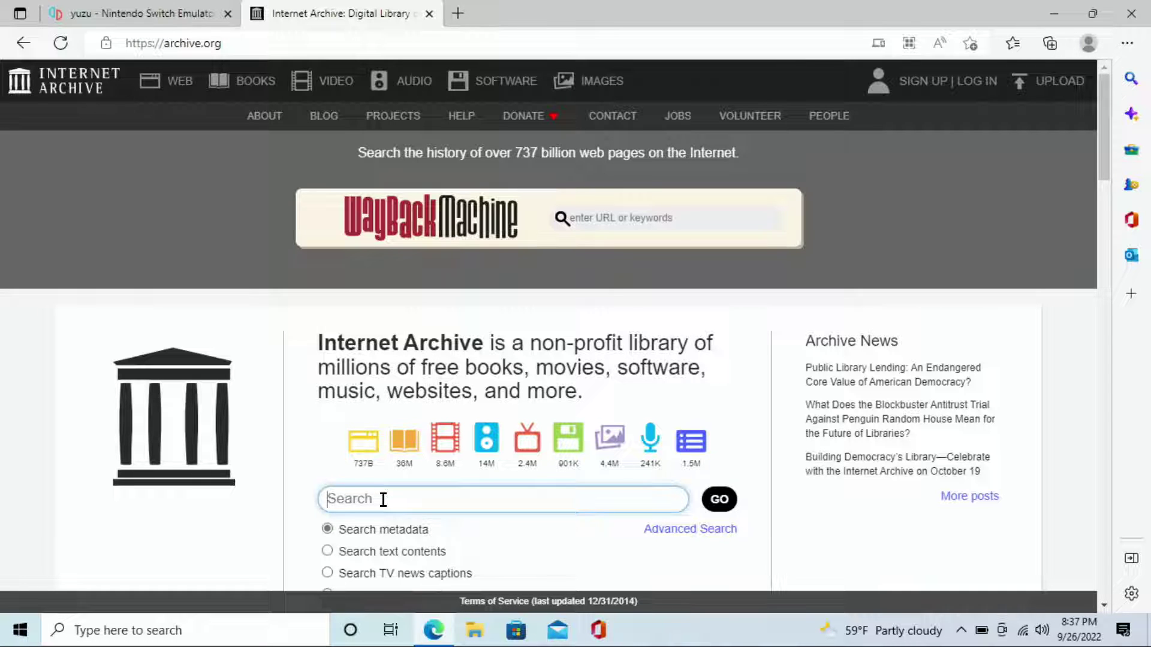
Search the Internet Archive for 'SWITCH EMULATOR FILES BATOCERA'
type("SWITCH E")
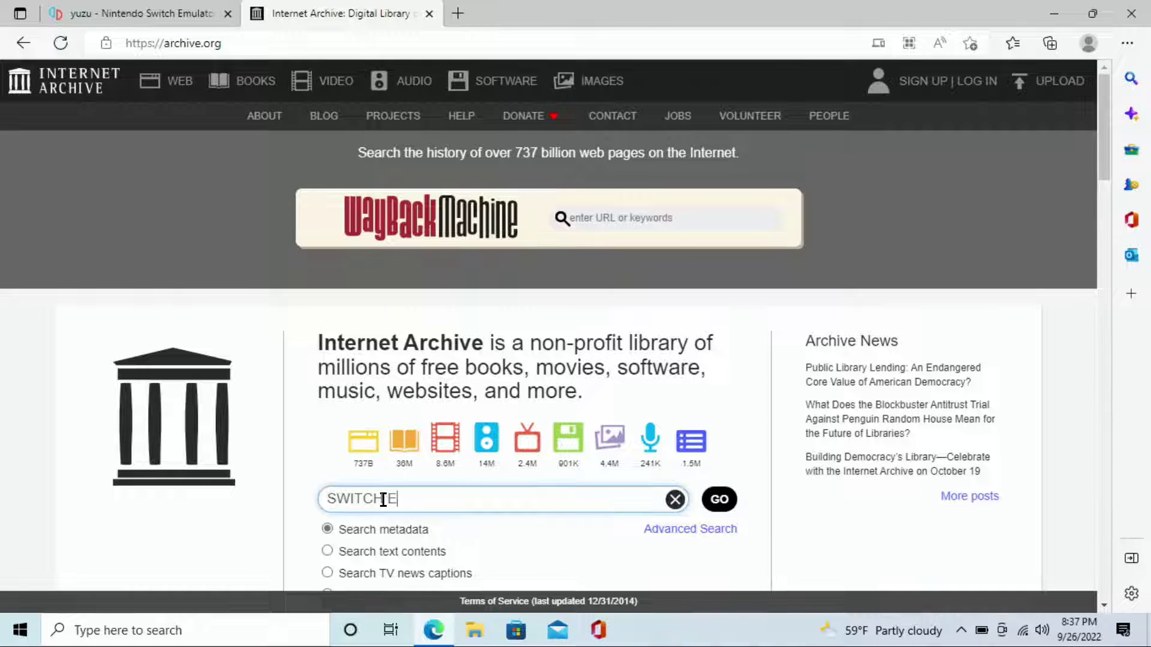
type("MULATOR FILES BATOCERA")
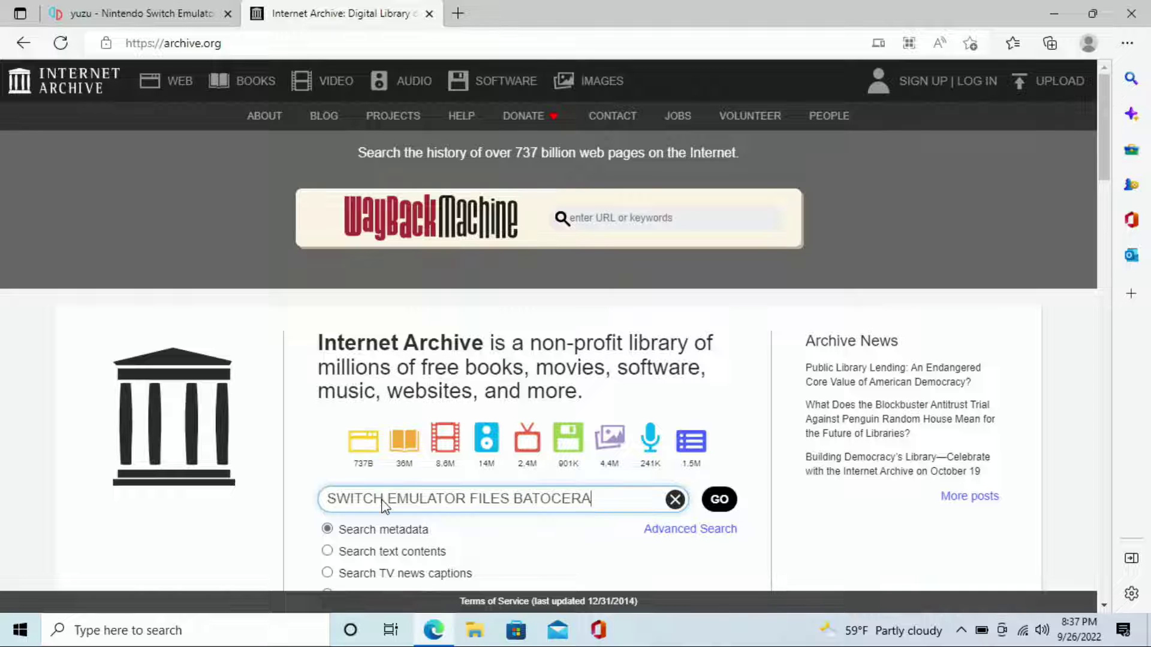
key("Return")
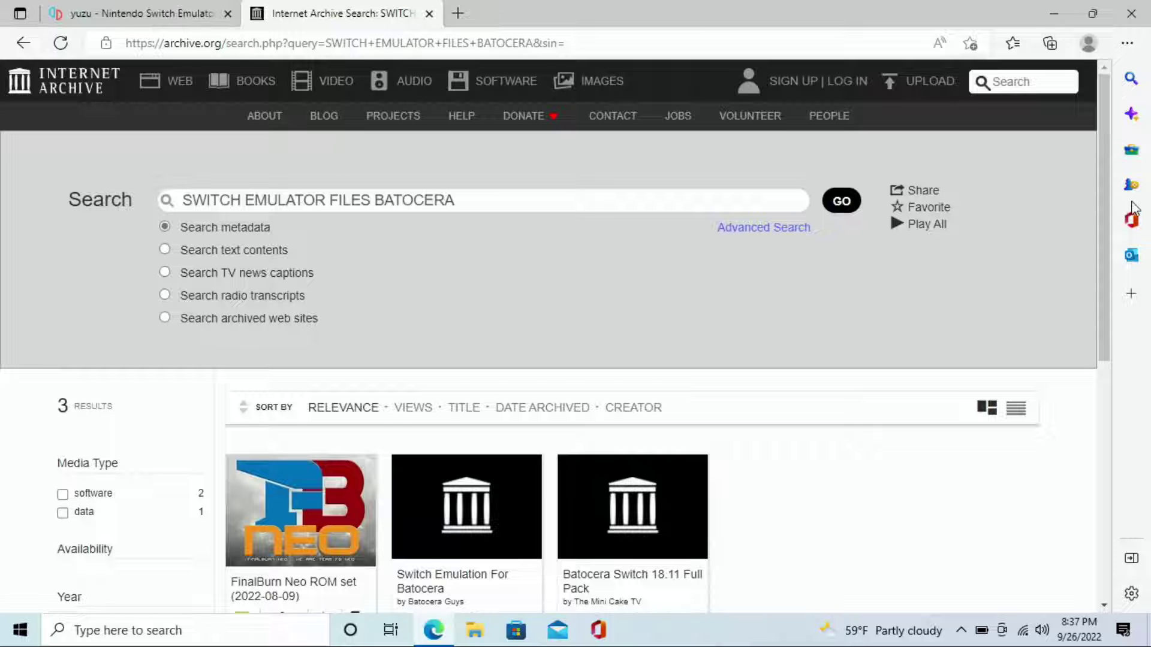
Open the Switch Emulation For Batocera item and download the whole item as a 1.1 GB ZIP
left_click_drag(1106, 196, 1105, 279)
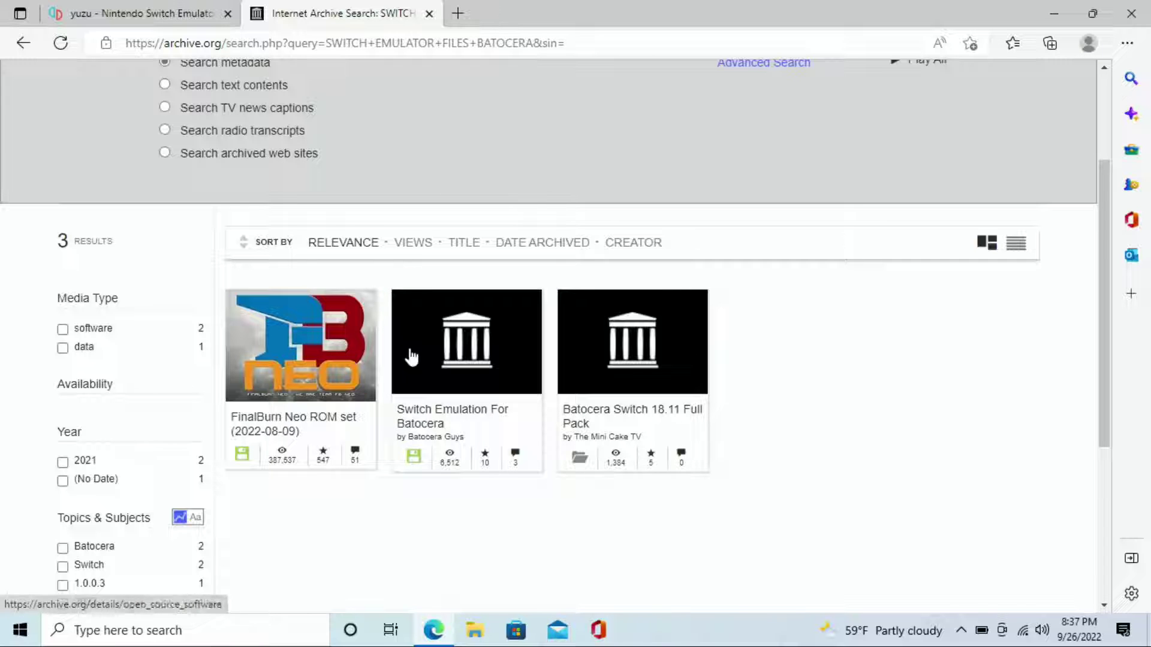
left_click(420, 425)
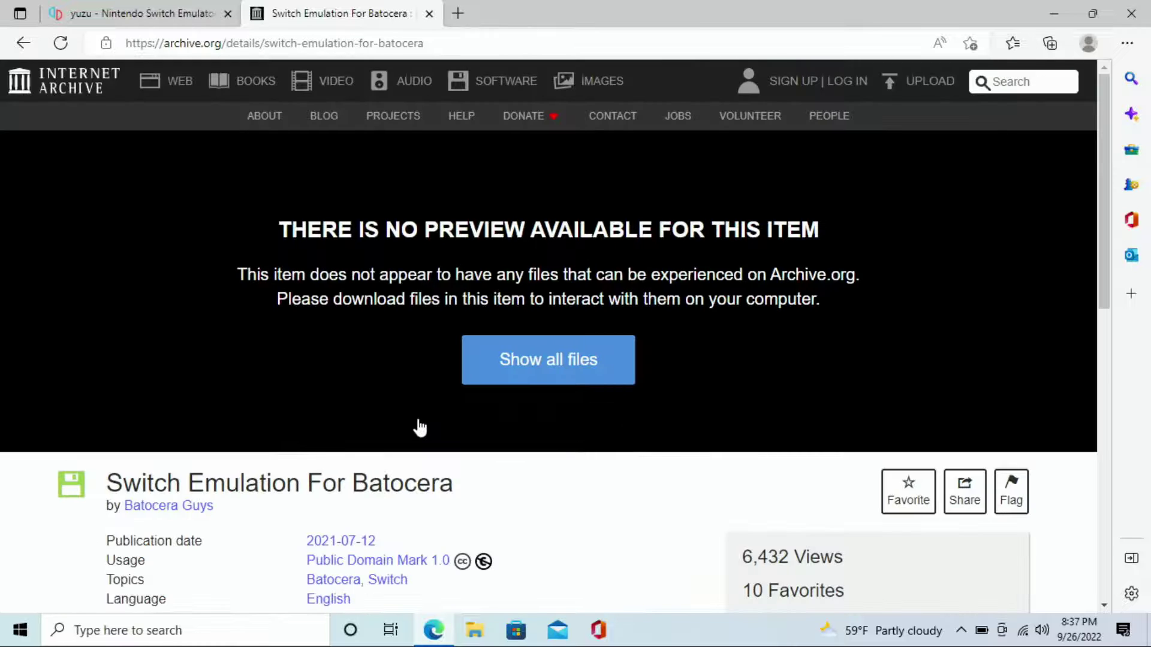
scroll(420, 427, "down", 8)
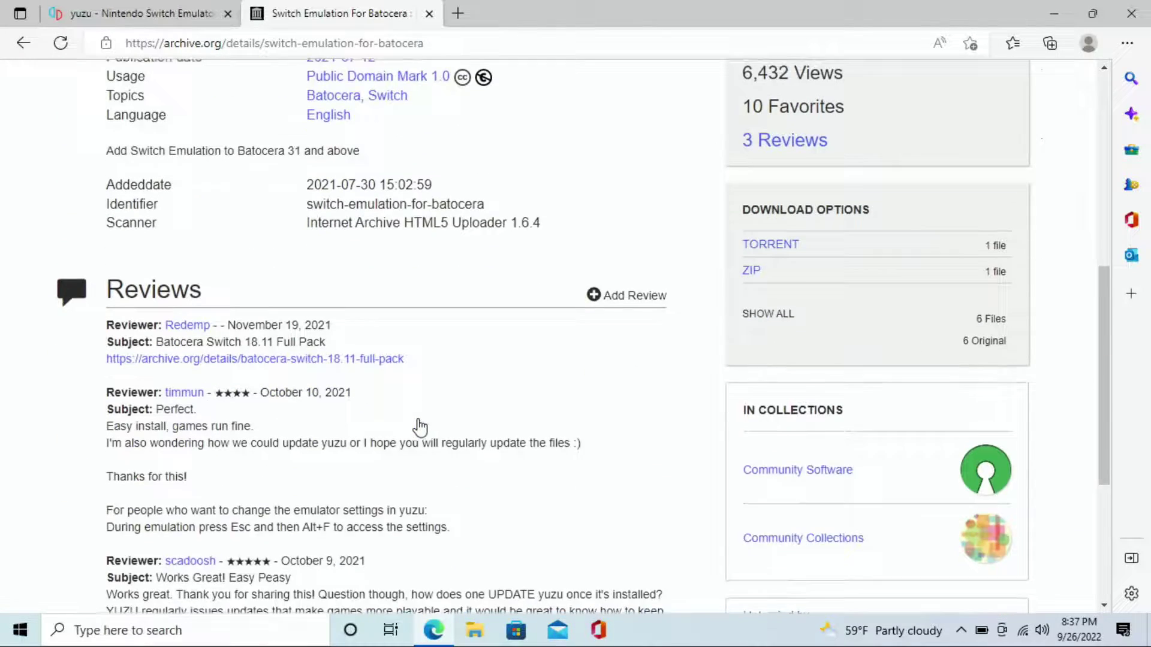
scroll(419, 427, "down", 1)
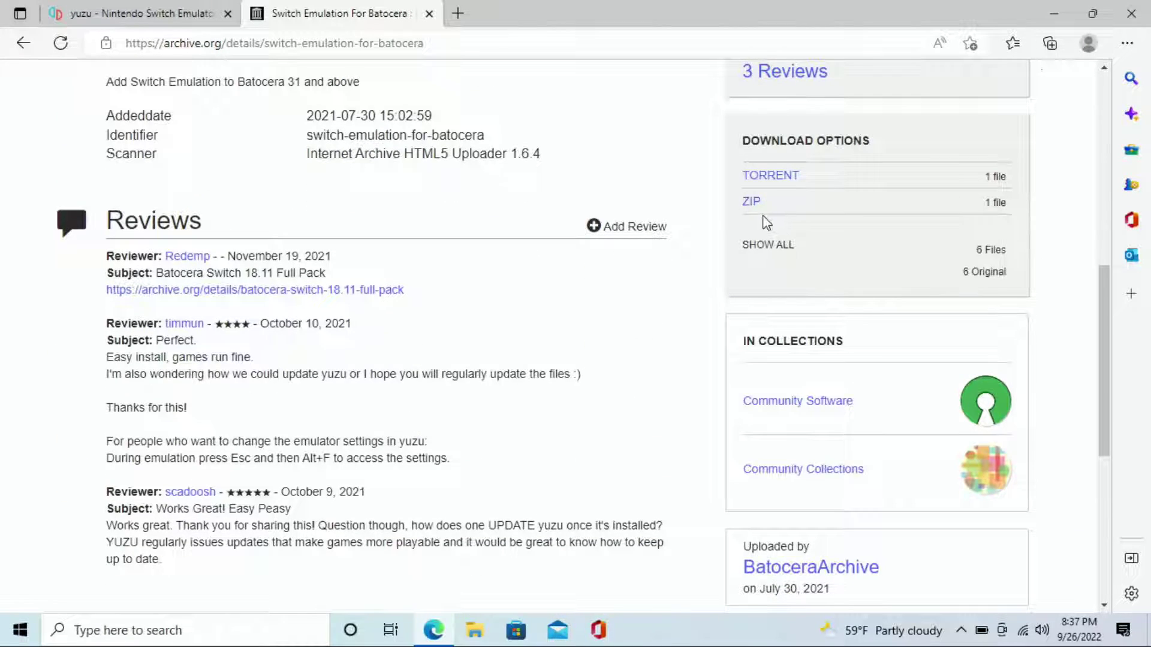
mouse_move(773, 205)
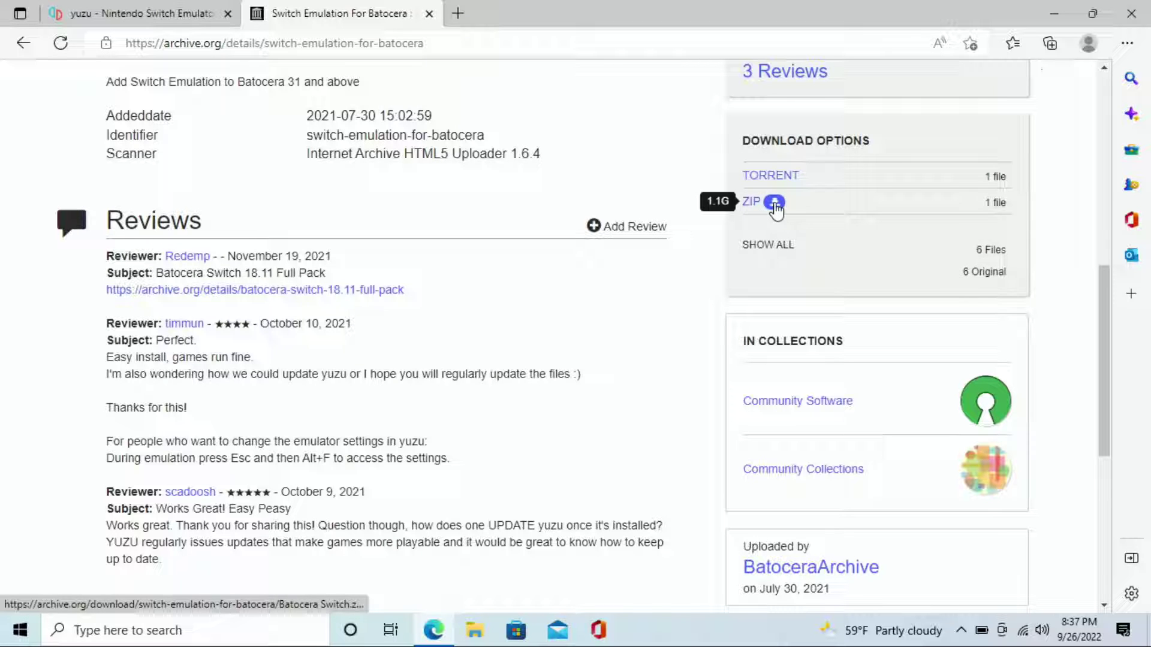
left_click(775, 205)
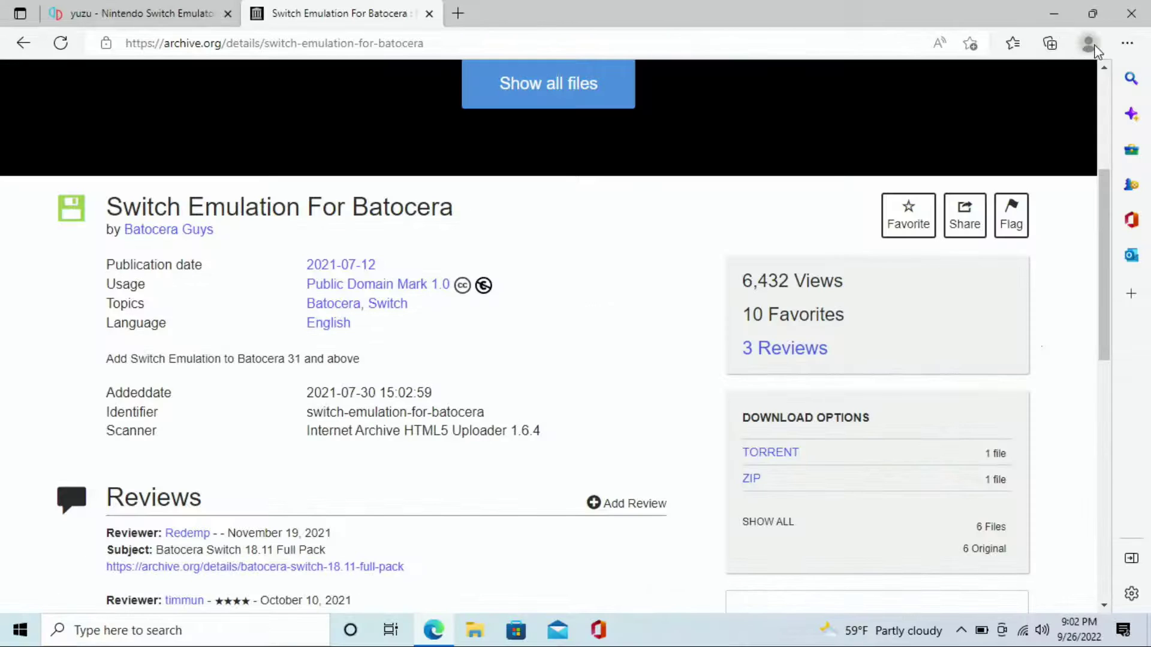
left_click(476, 632)
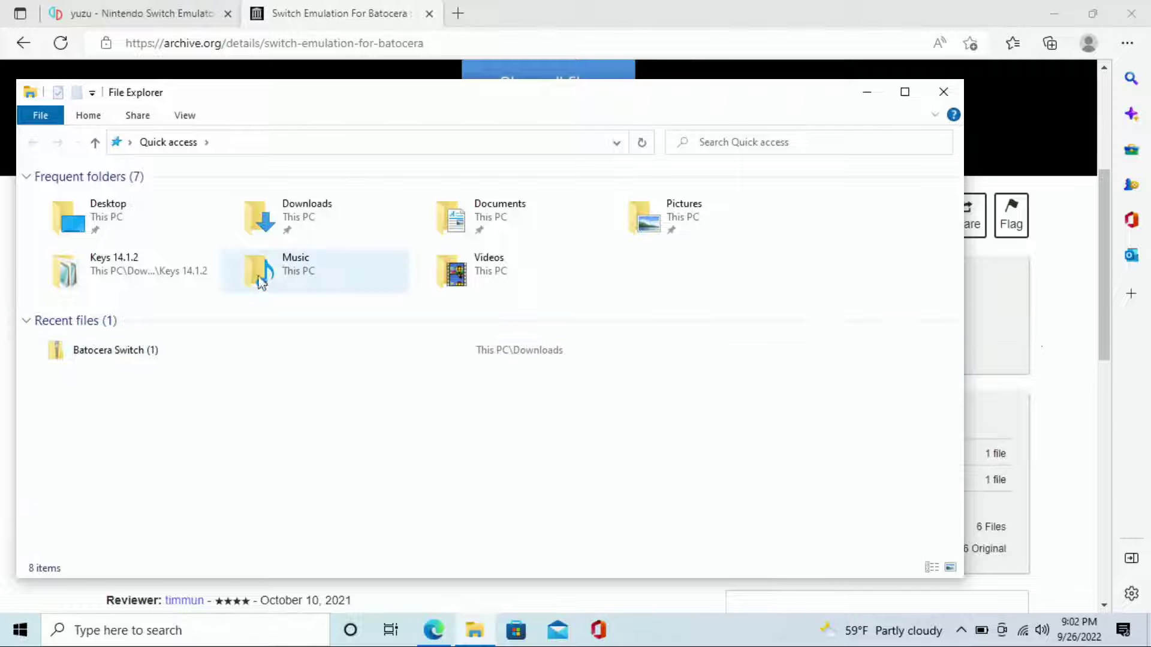
In Downloads, browse Batocera Switch (1).zip to bios\switch and open its Readme in Notepad
double_click(333, 208)
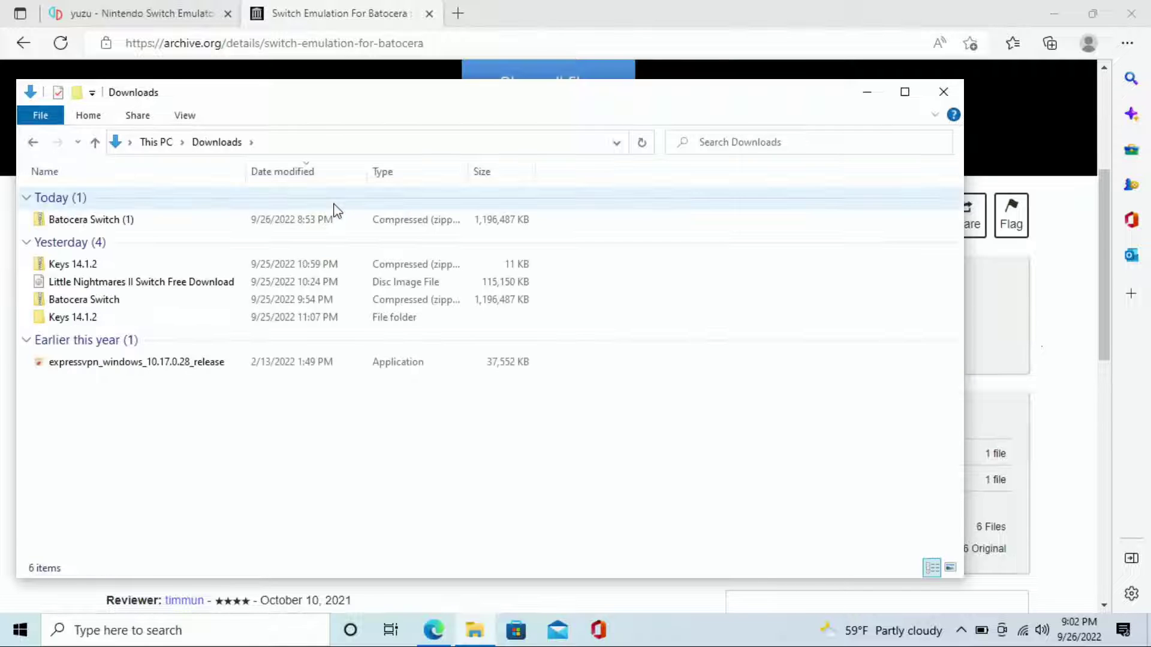
double_click(292, 222)
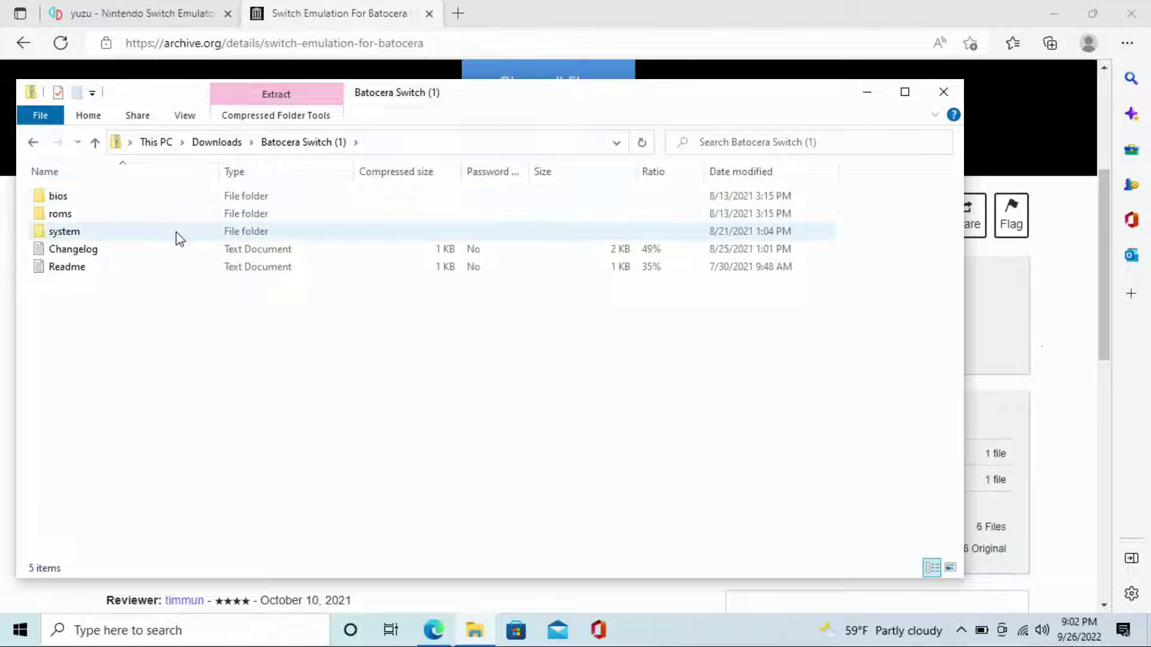
double_click(117, 199)
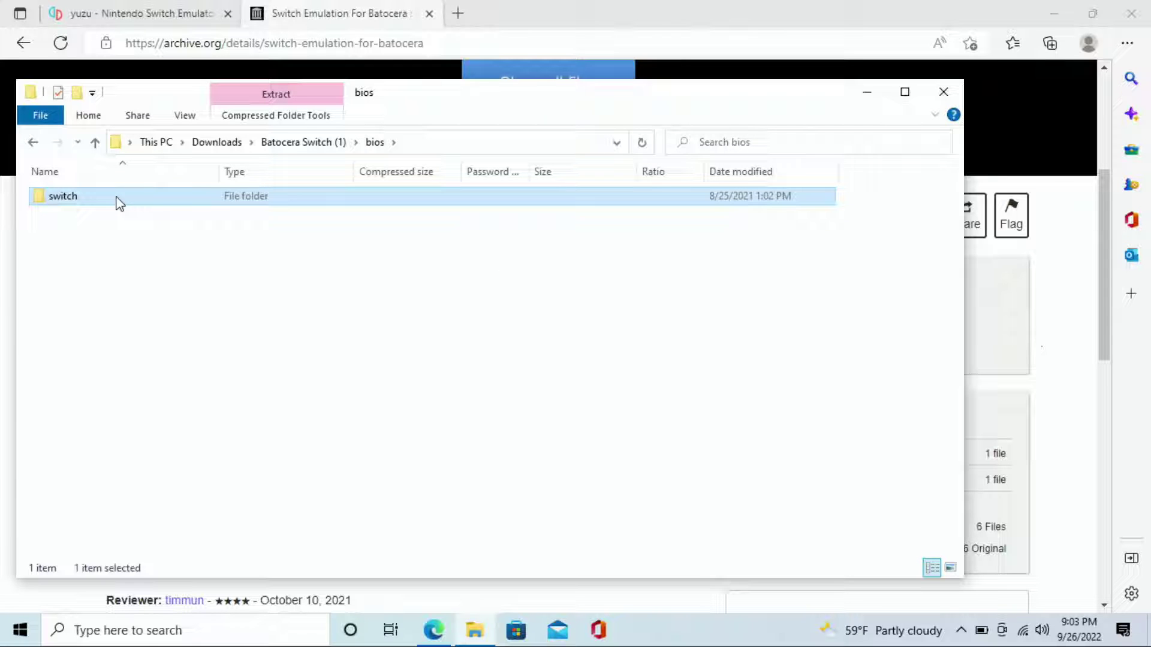
double_click(83, 207)
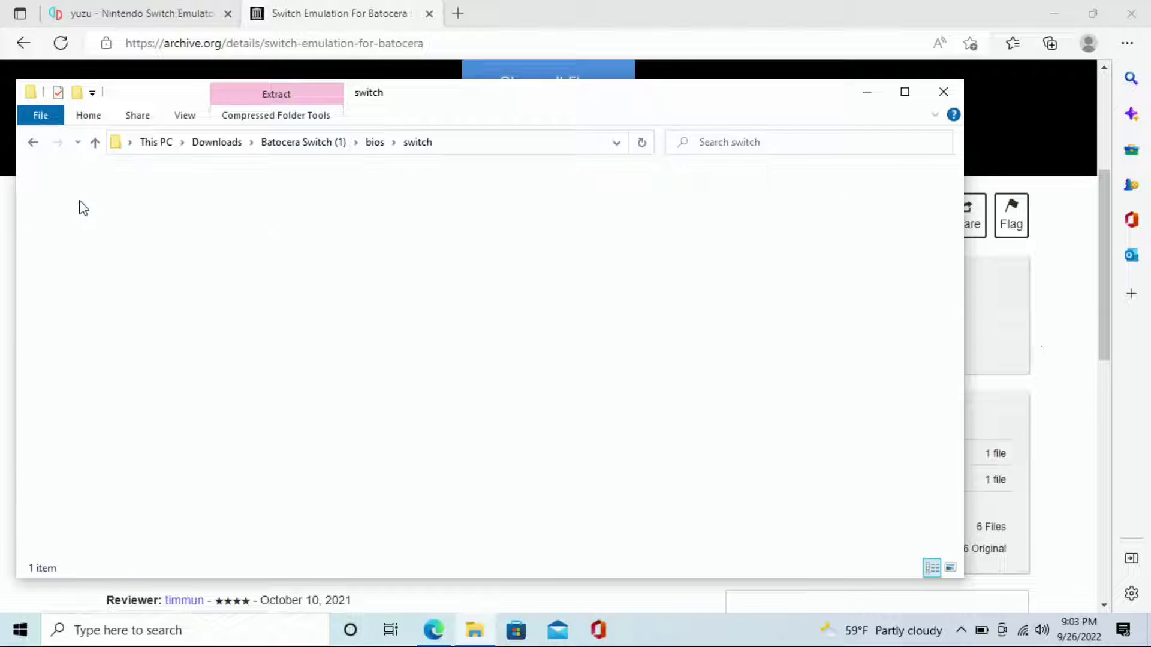
left_click(81, 204)
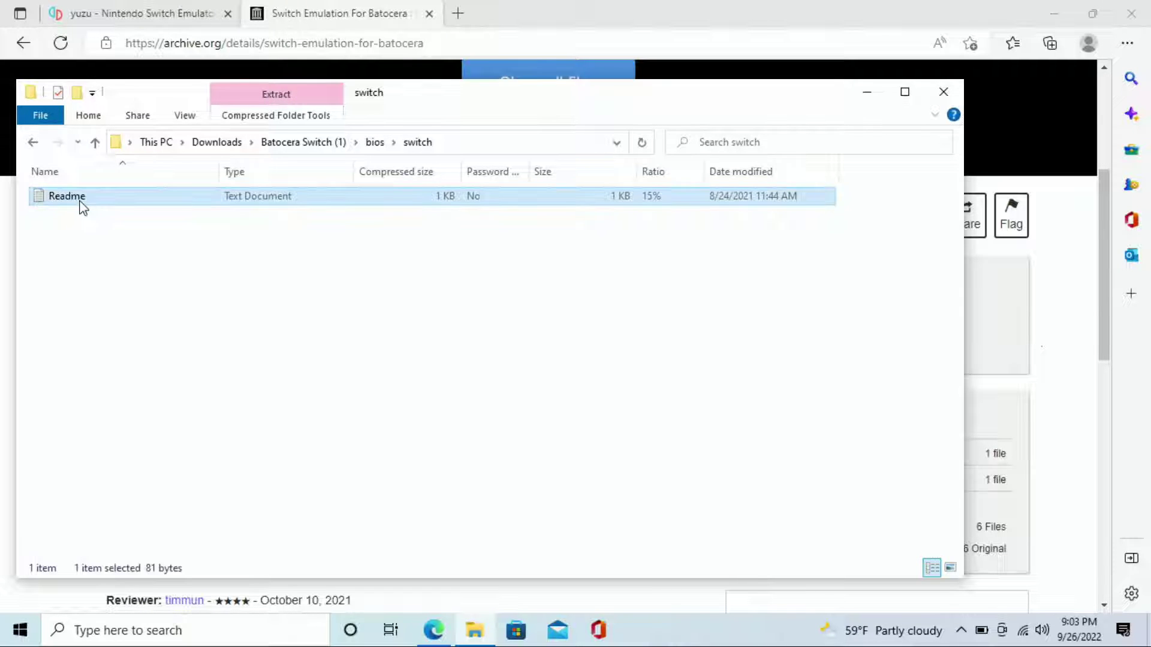
double_click(81, 203)
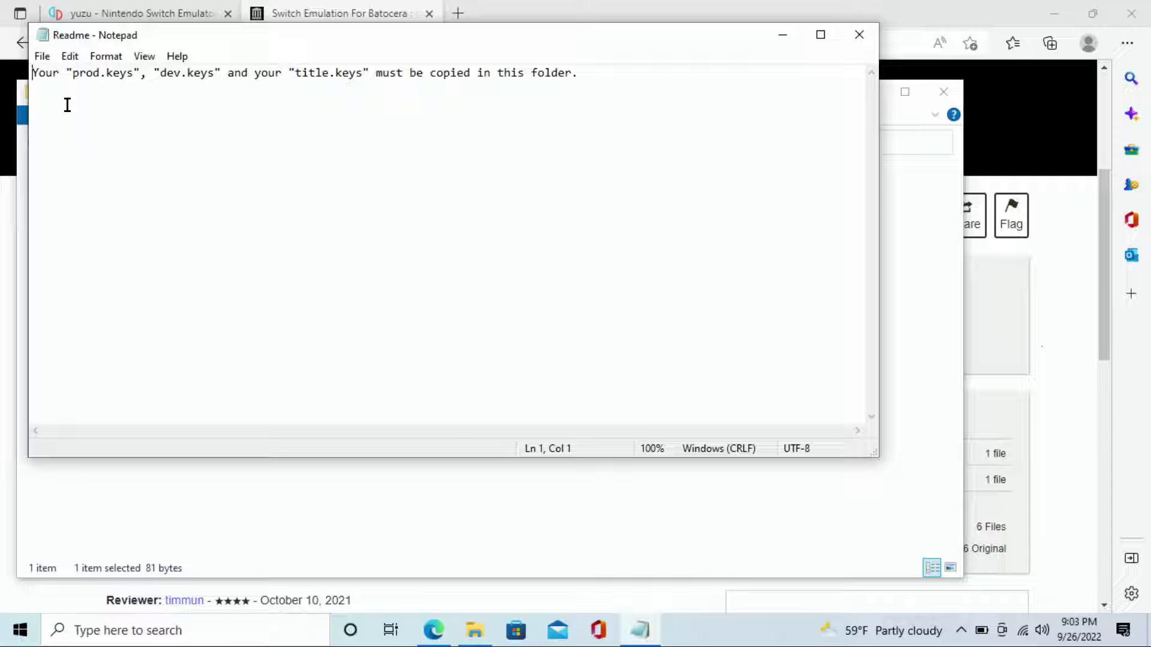
Close the Notepad Readme explaining where prod.keys, dev.keys and title.keys belong
left_click(859, 34)
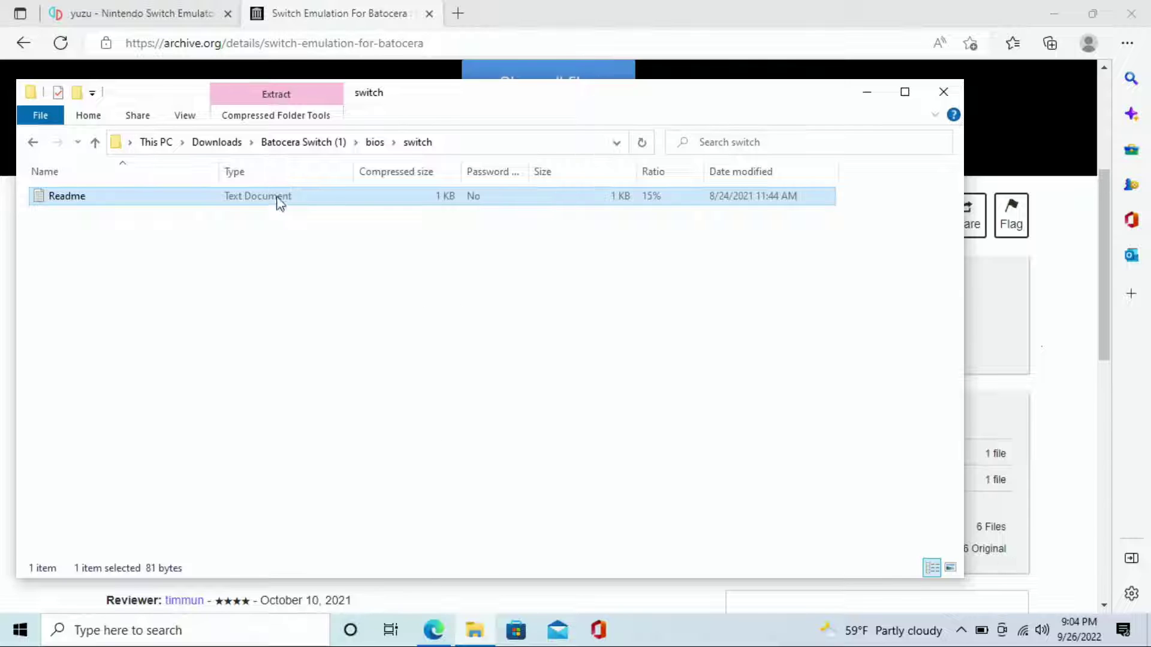
Reposition and then close the Explorer window showing the zip's bios\switch folder
left_click_drag(557, 97, 897, 60)
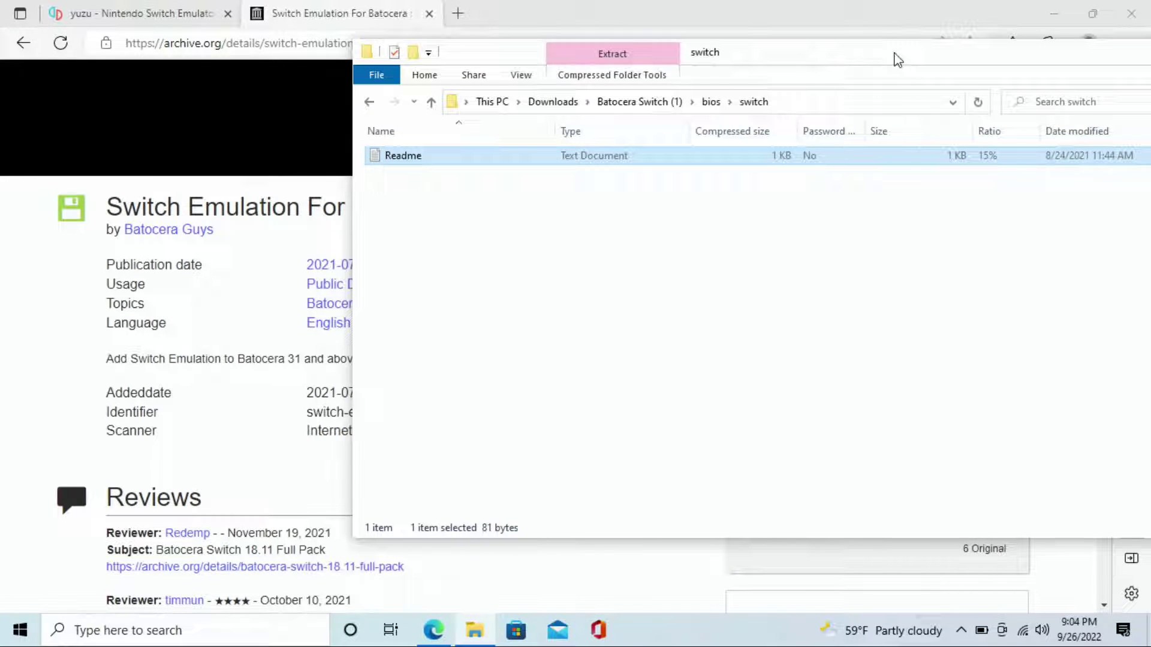
left_click_drag(1053, 56, 787, 142)
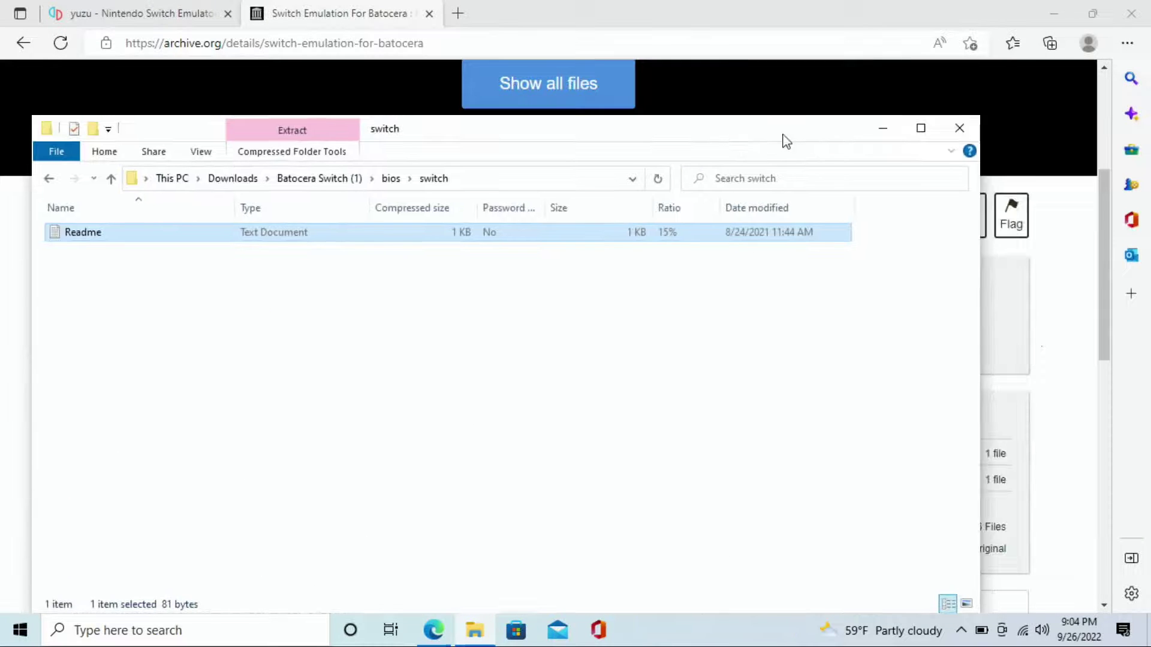
left_click(966, 128)
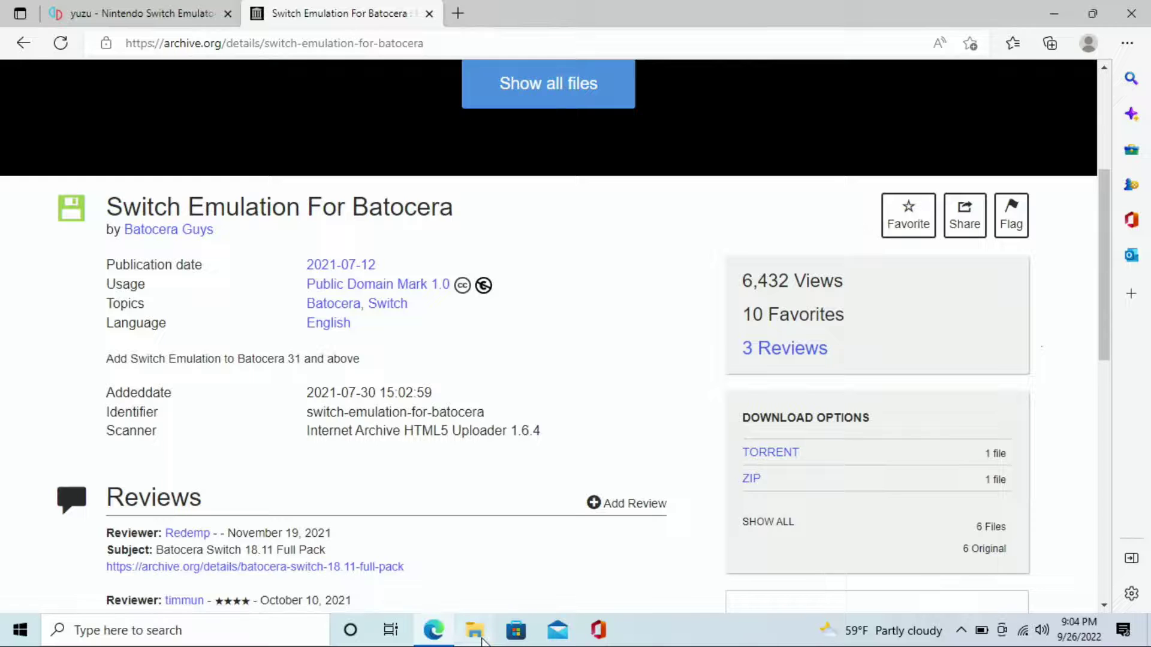
Copy the prod and title key files from Downloads\Keys 14.1.2\Keys 14.1.2, then close Explorer
left_click(481, 639)
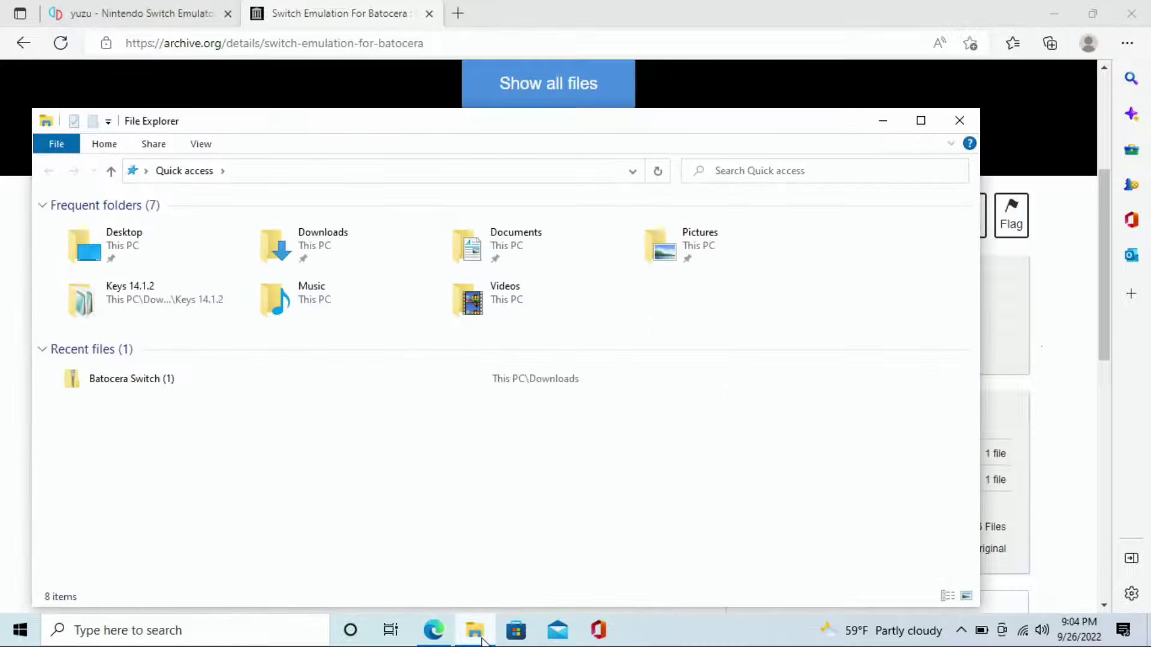
double_click(297, 240)
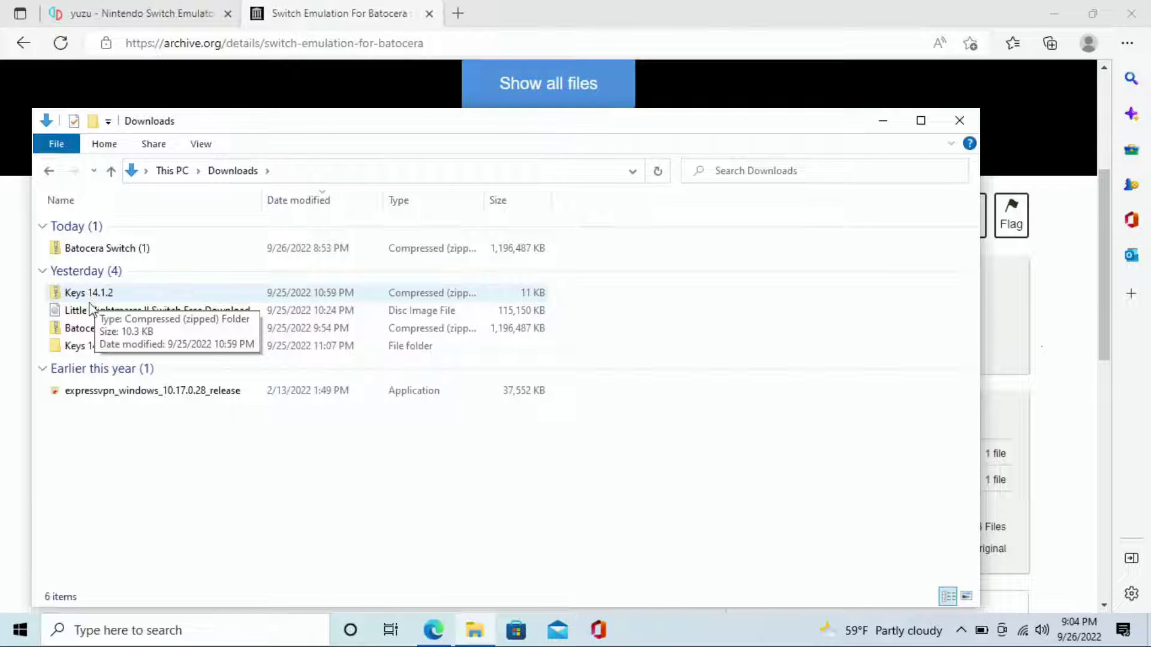
double_click(88, 351)
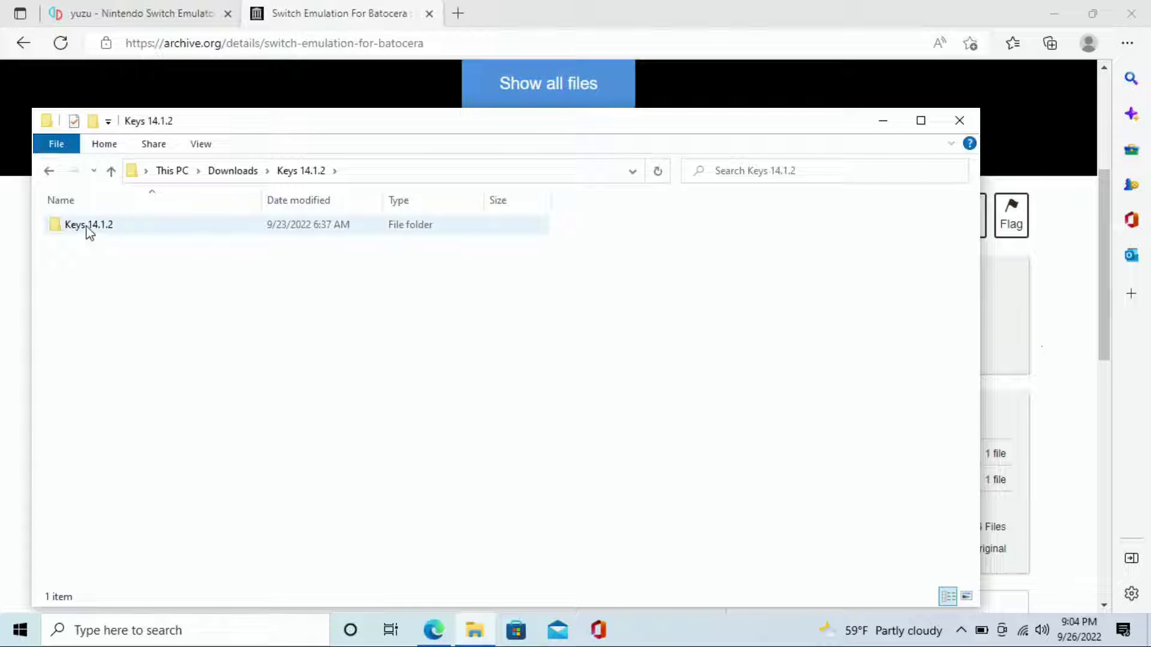
double_click(86, 229)
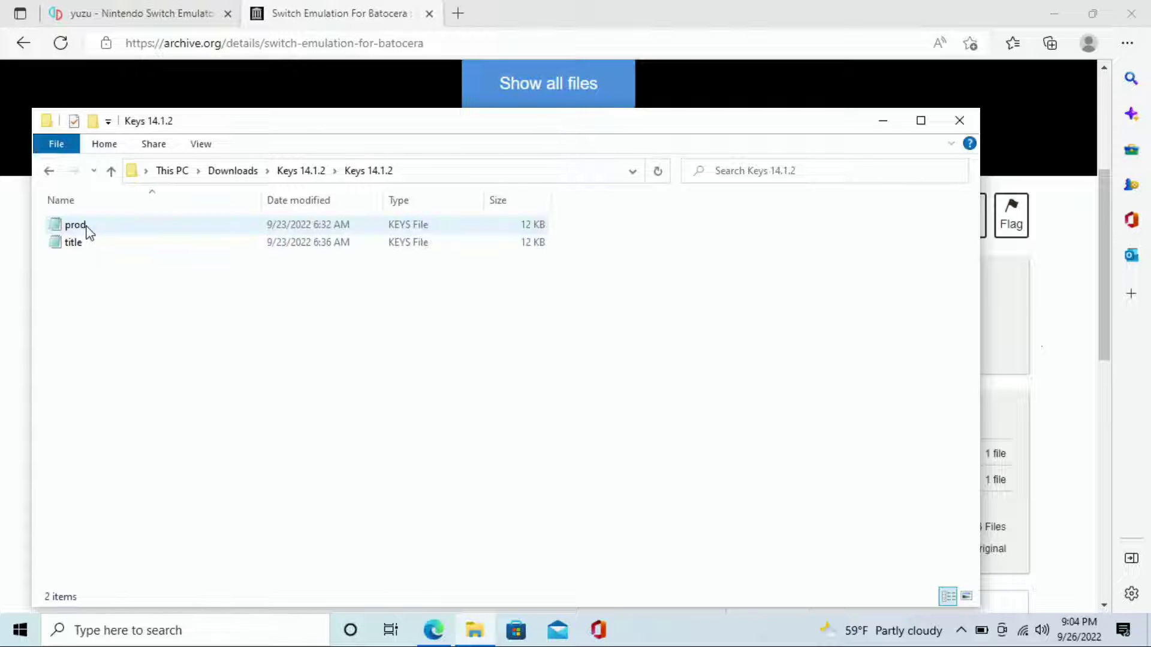
left_click_drag(86, 276, 77, 225)
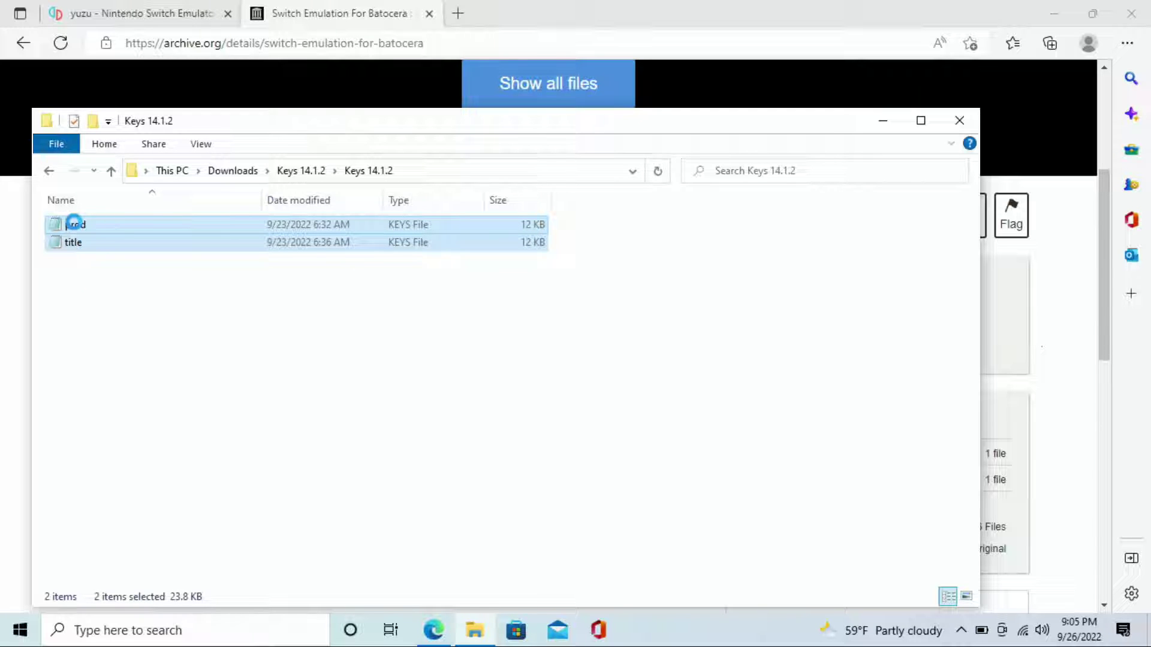
right_click(76, 228)
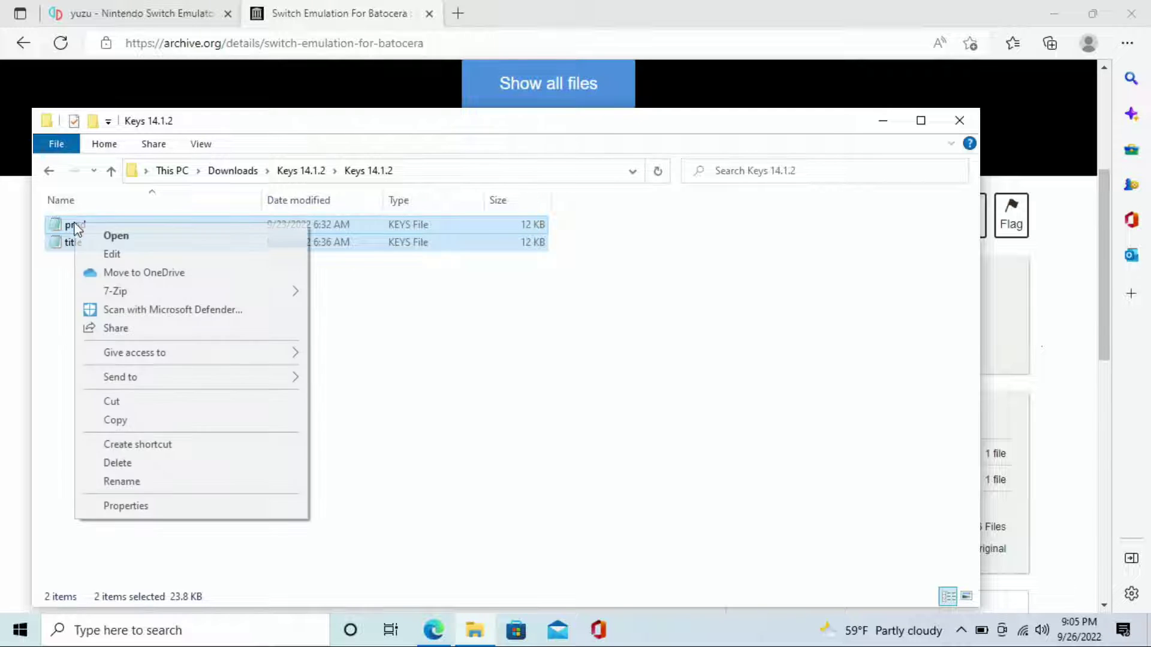
left_click(128, 422)
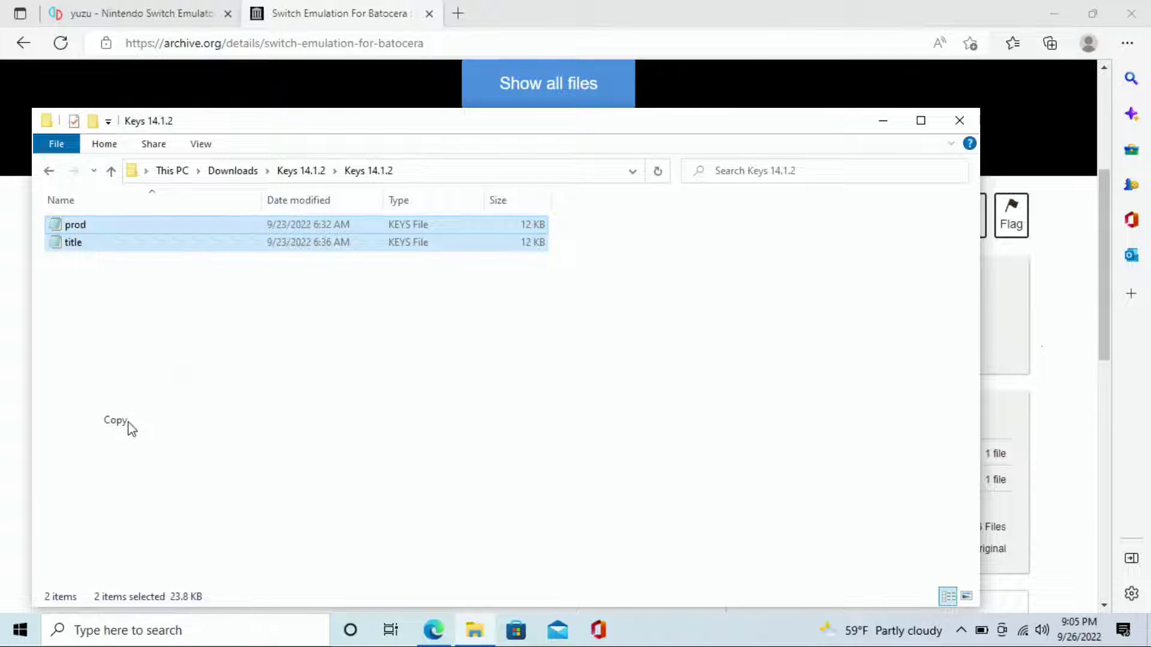
left_click(970, 122)
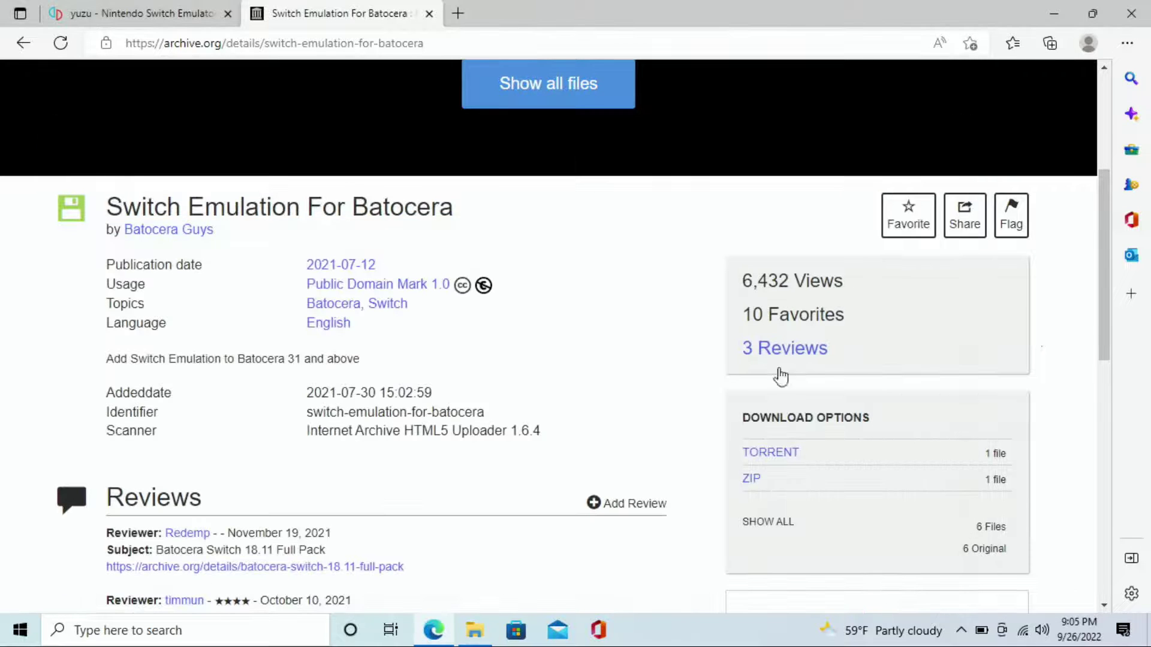
Paste the prod and title key files into Batocera Switch (1).zip's bios\switch folder beside Readme
left_click(472, 627)
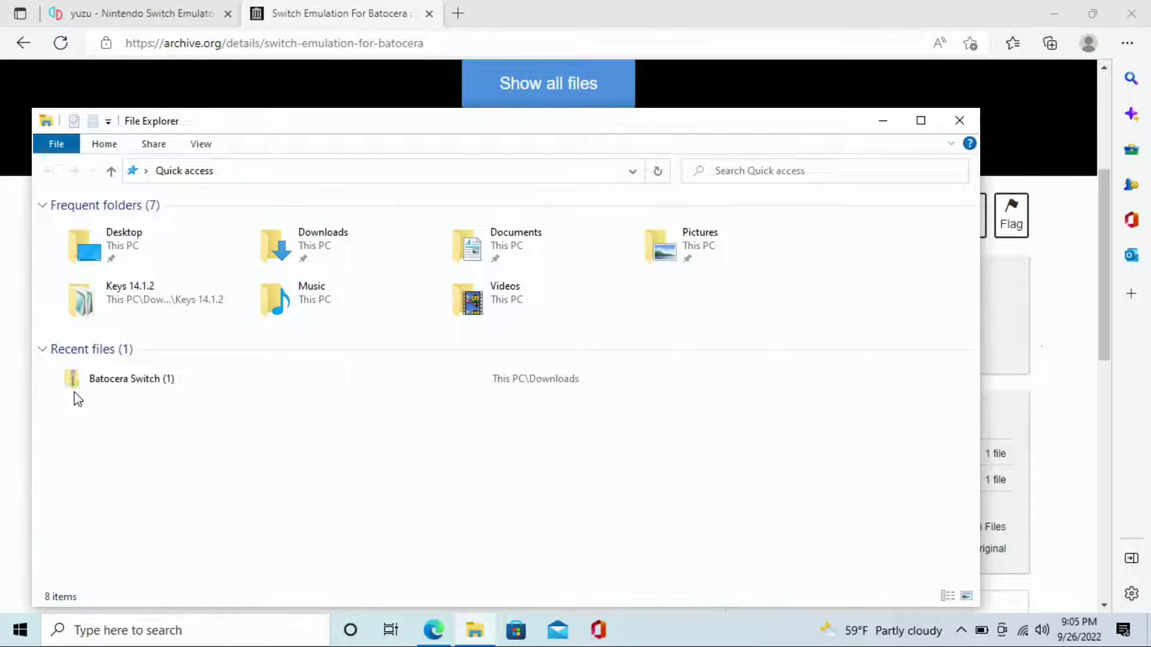
double_click(130, 384)
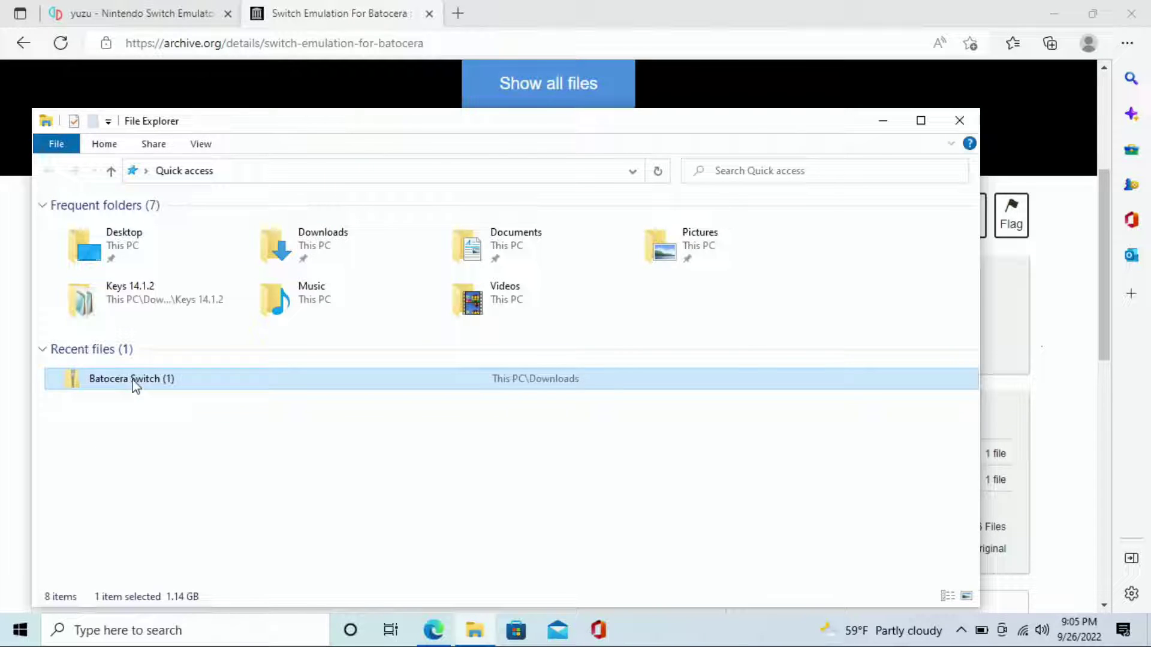
left_click(82, 226)
double_click(82, 225)
double_click(82, 225)
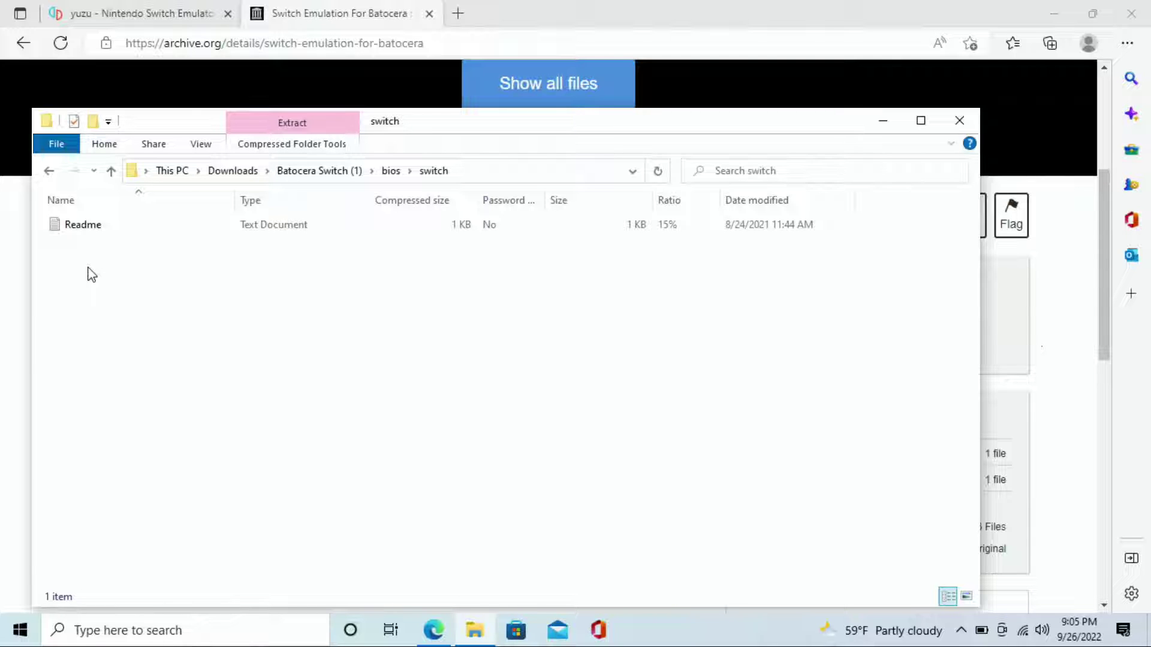
right_click(92, 274)
left_click(129, 361)
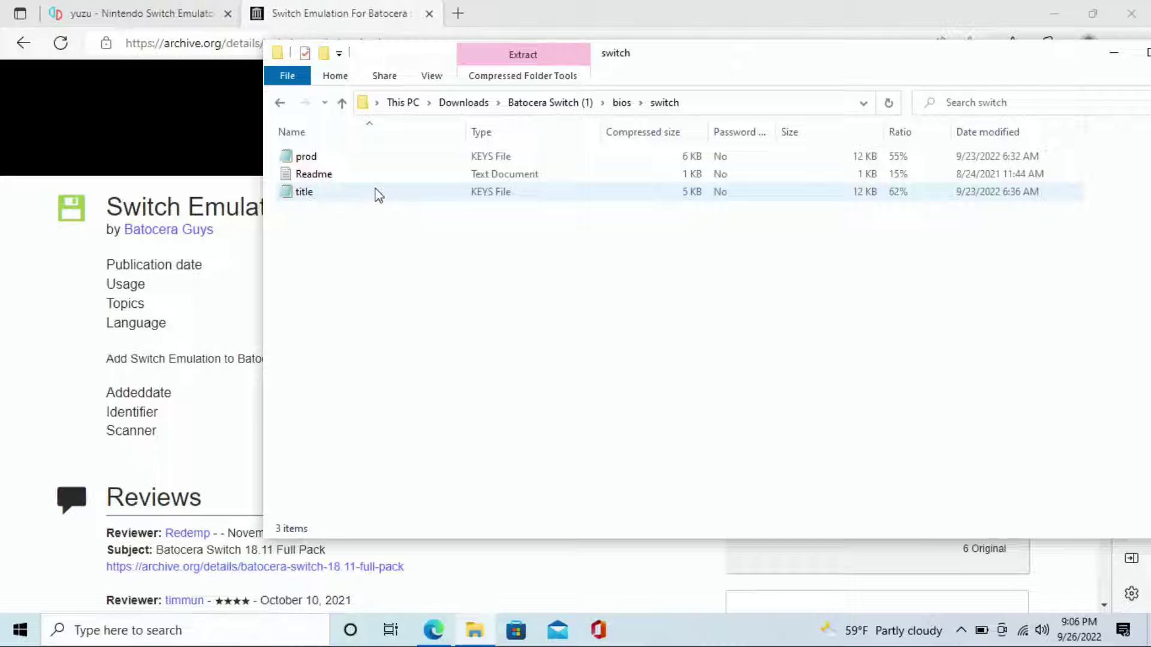
Return to the zip's top level and select bios, roms, system, Changelog and Readme
left_click(280, 104)
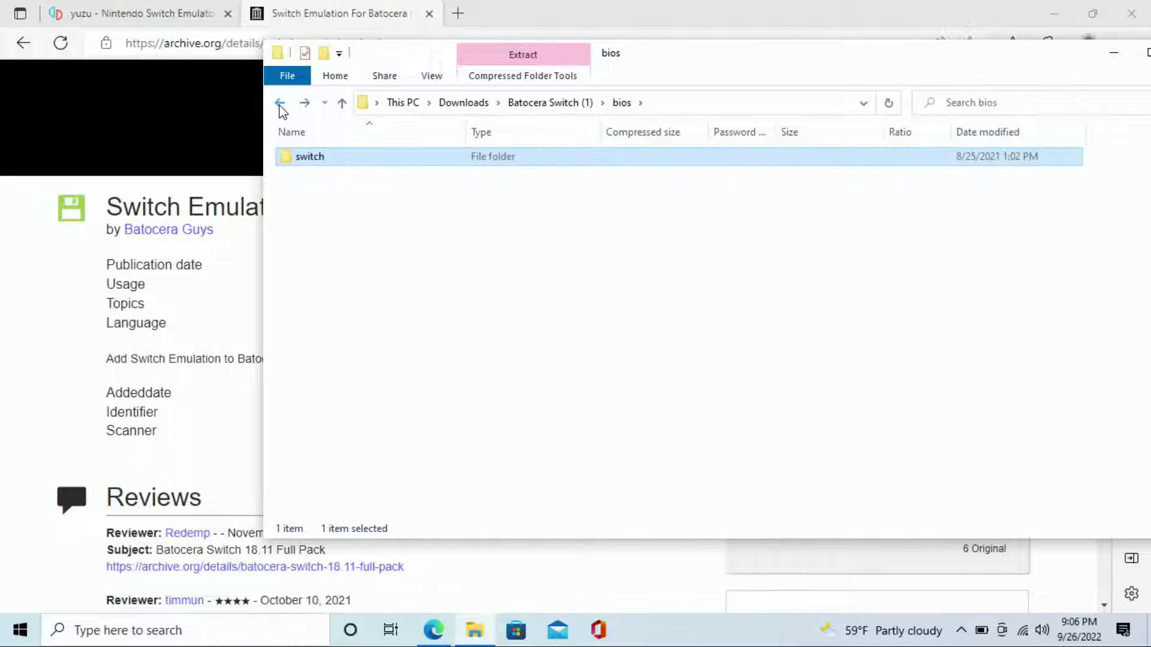
left_click(280, 103)
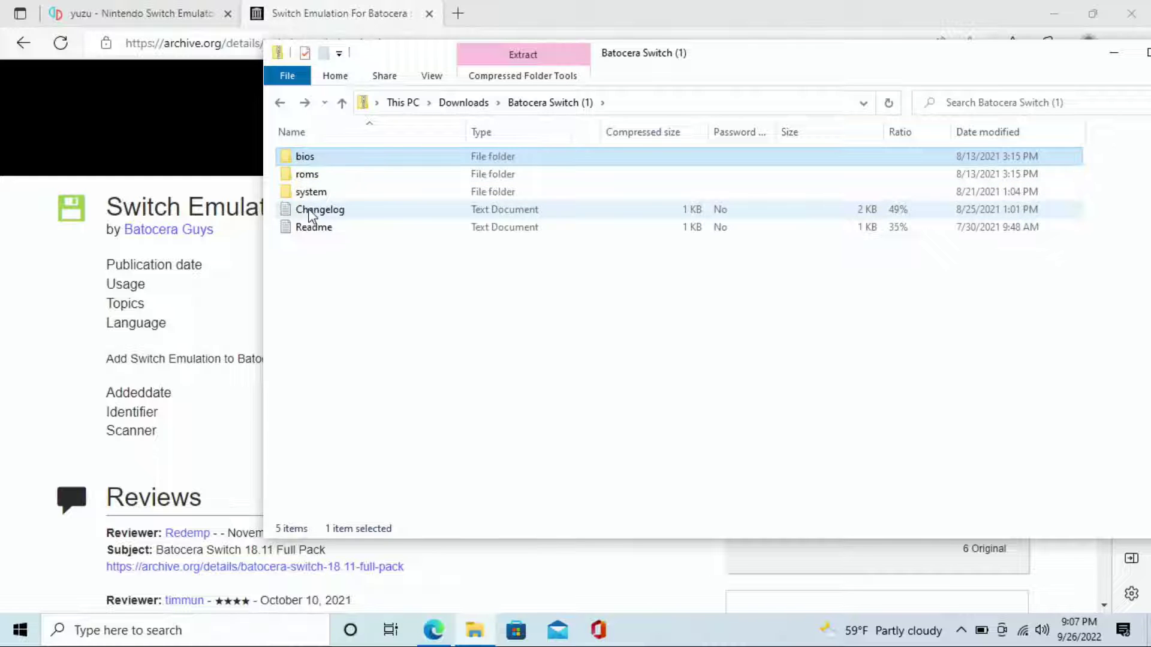
left_click_drag(323, 314, 307, 156)
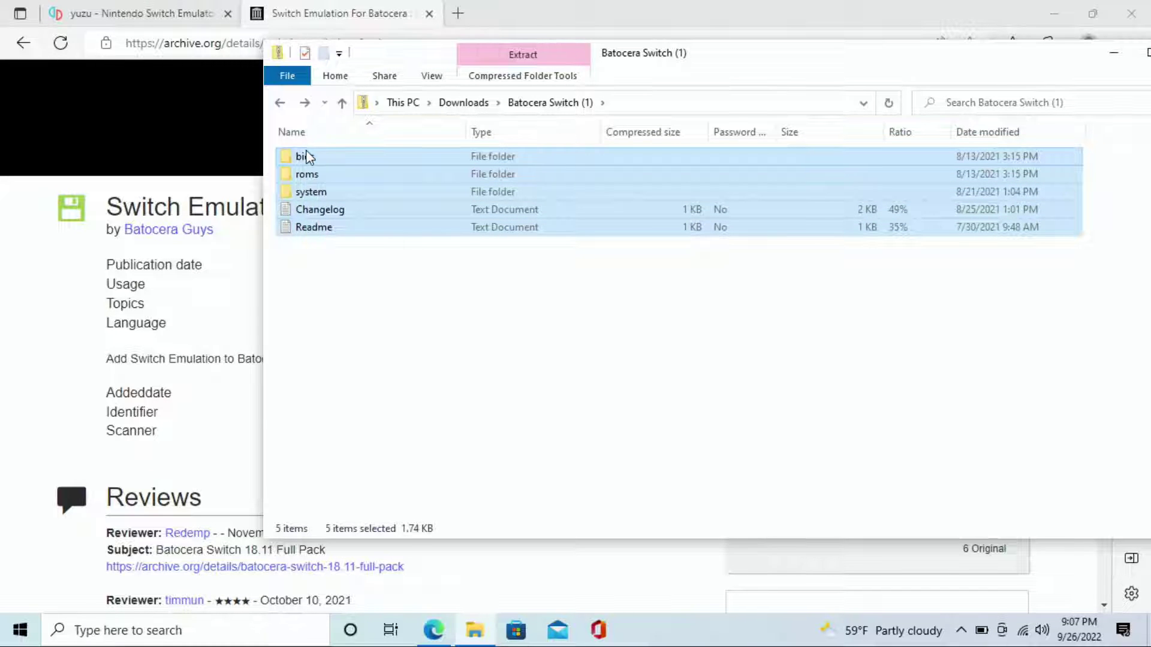
right_click(308, 159)
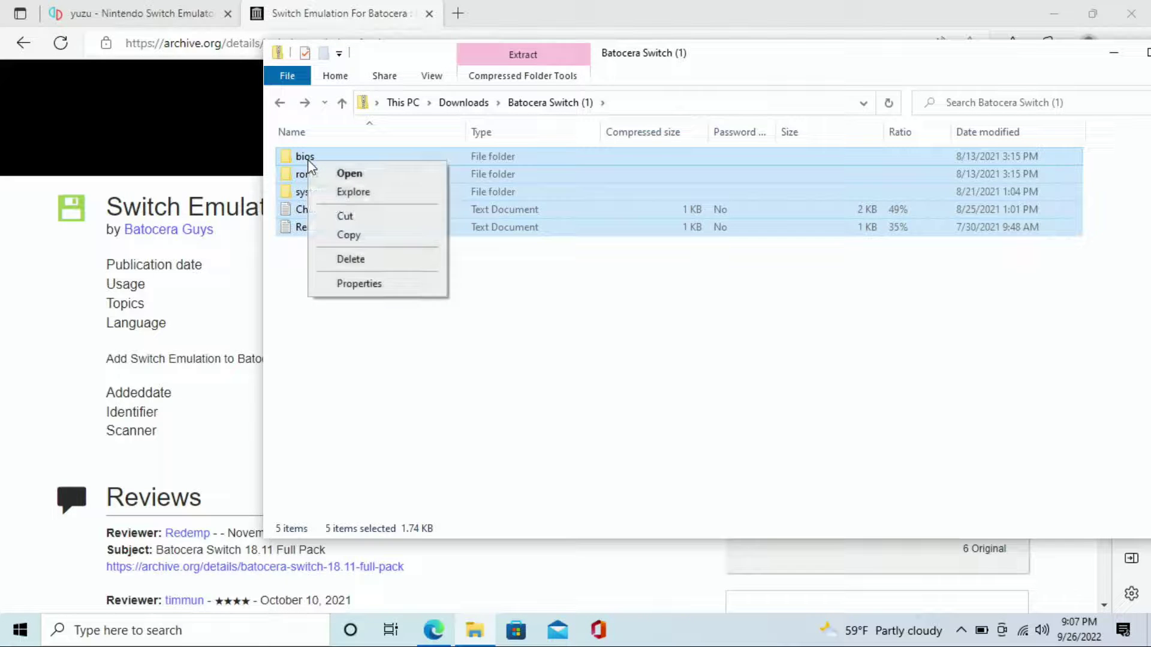